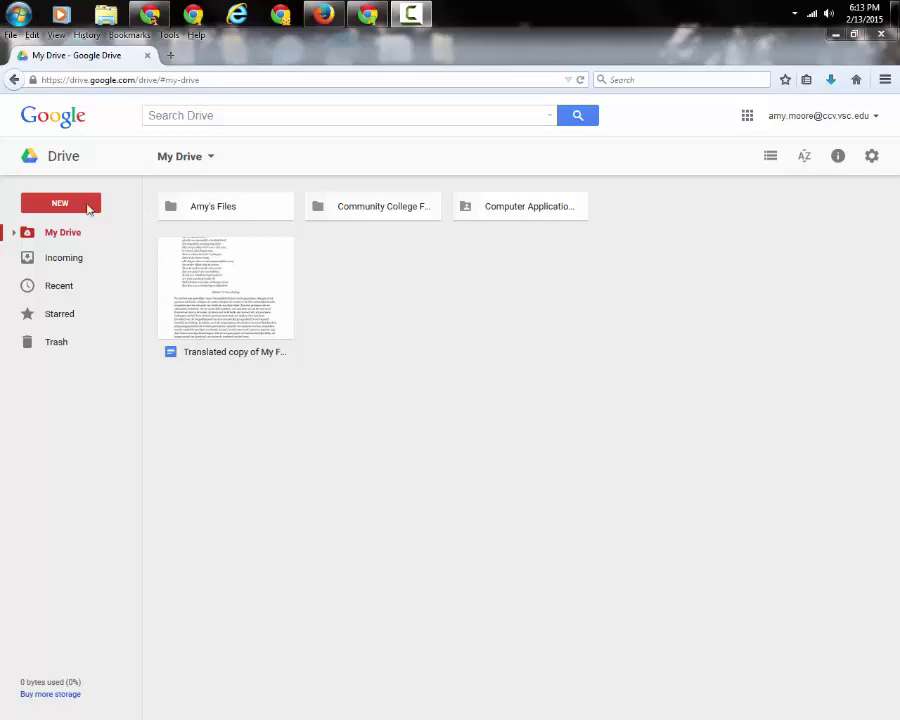
# - Open the shared Favorite Color VO05 document from the Incoming files
pyautogui.click(70, 259)
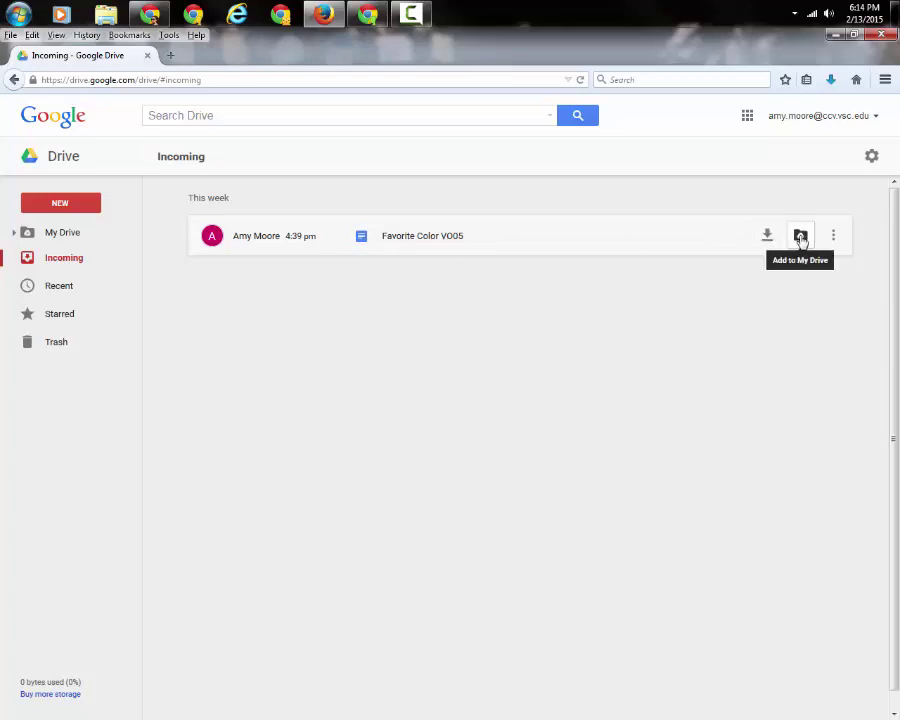
pyautogui.click(832, 237)
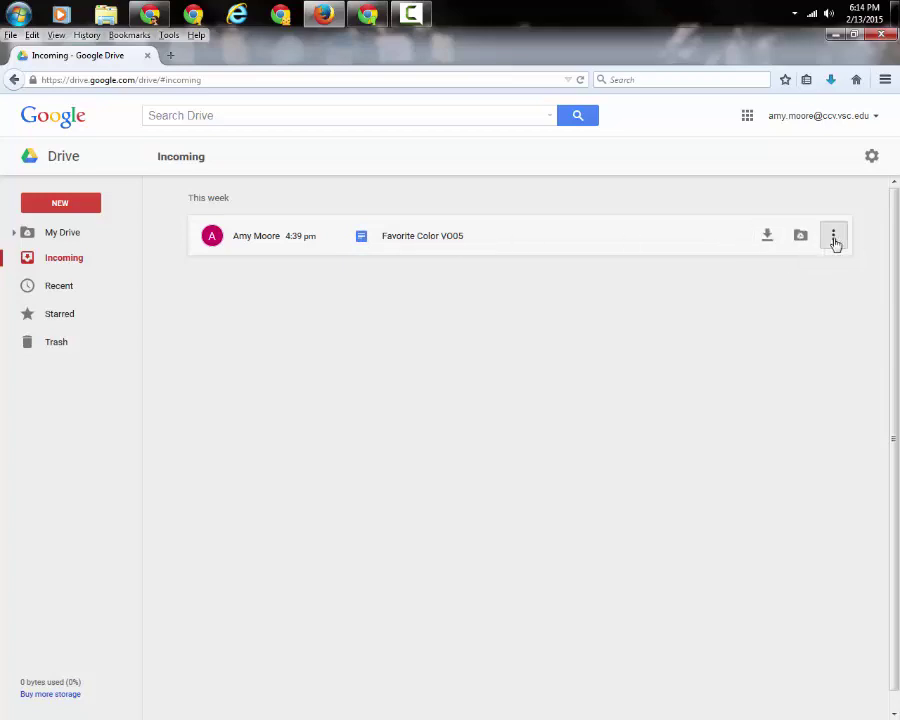
pyautogui.moveTo(722, 271)
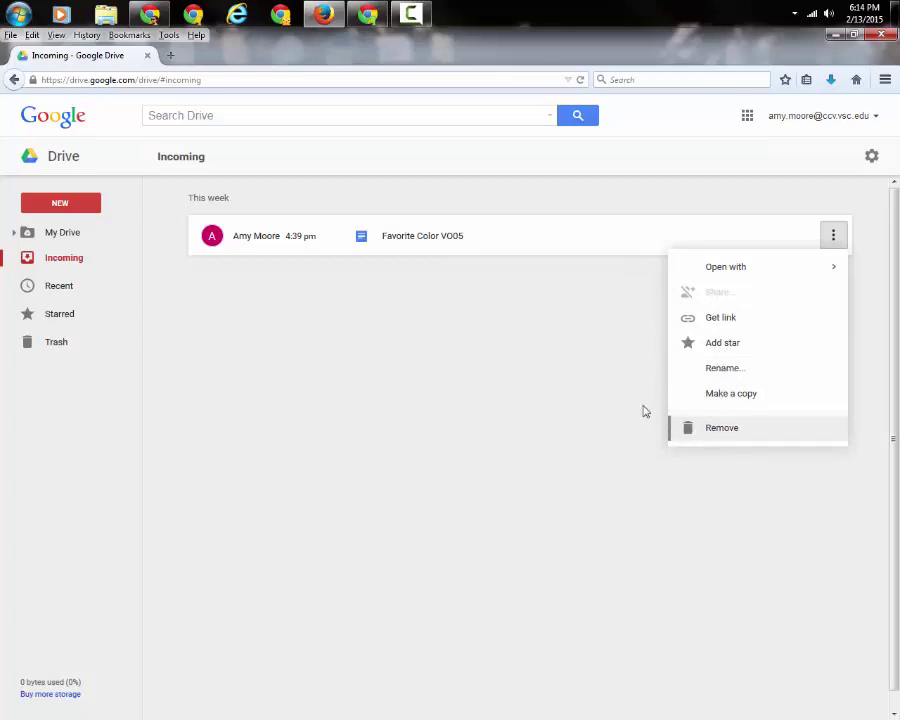
pyautogui.click(264, 240)
pyautogui.doubleClick(267, 241)
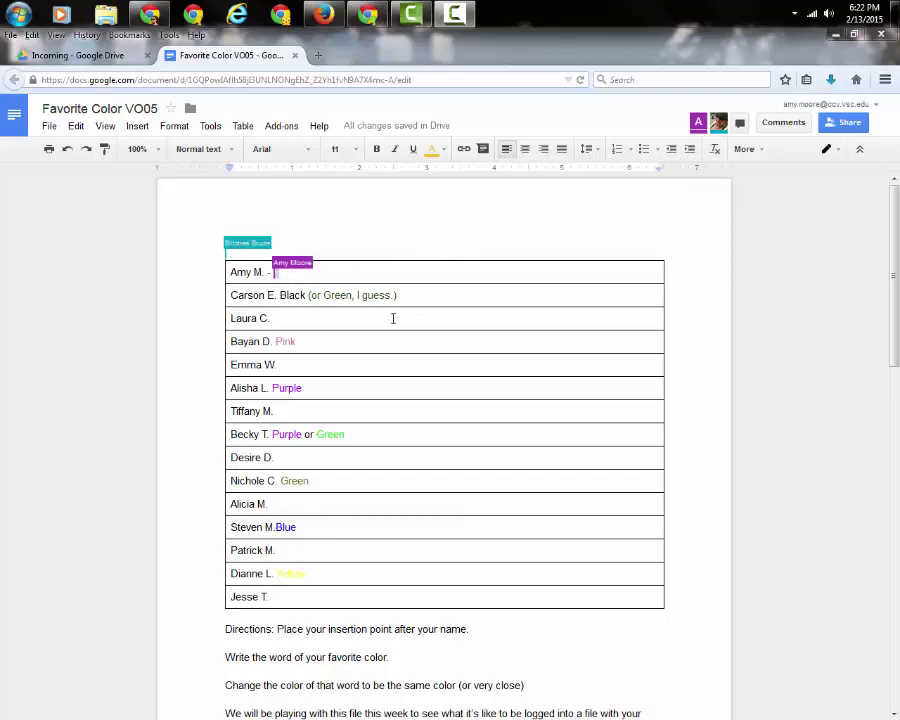
# - Add the text "- This is my cursor" after the name in the table's last row
pyautogui.click(426, 296)
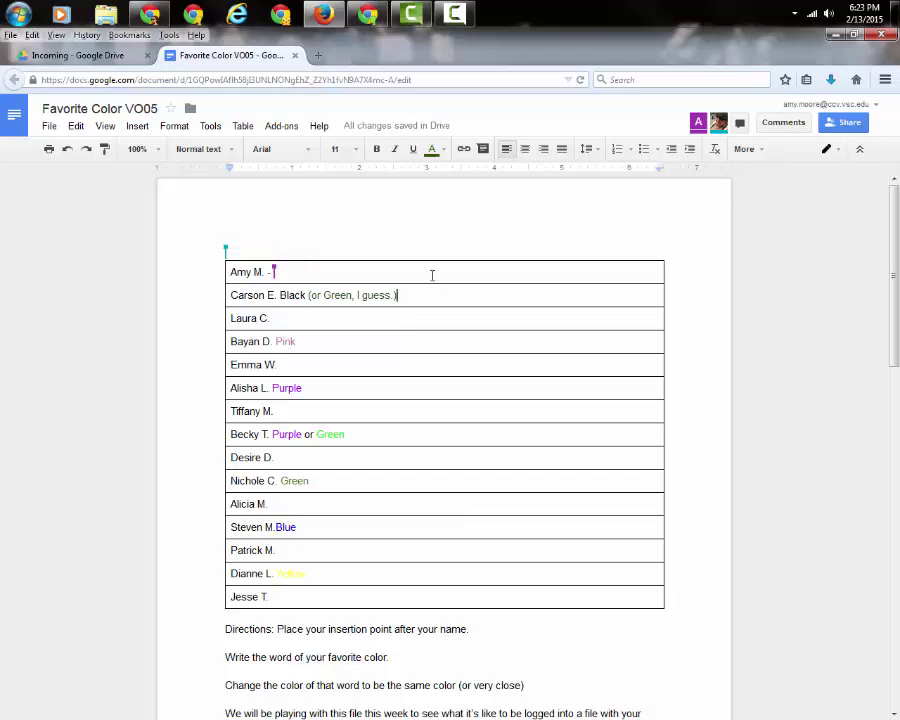
pyautogui.click(305, 598)
pyautogui.write('- a')
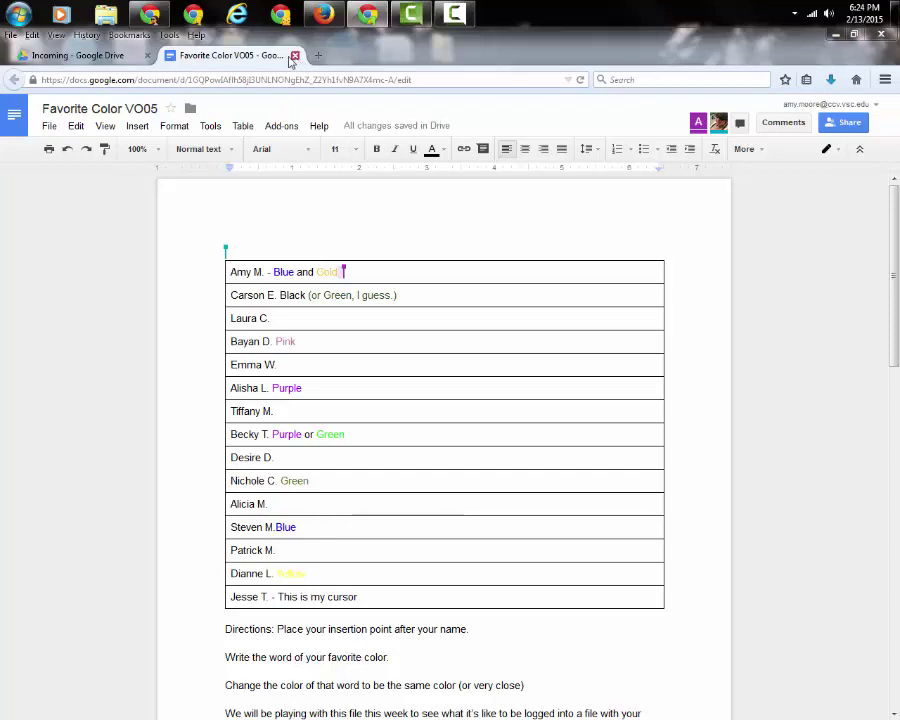
# - Return to Drive and open My Favorite Things from the Computer Applications folder in My Drive
pyautogui.click(100, 56)
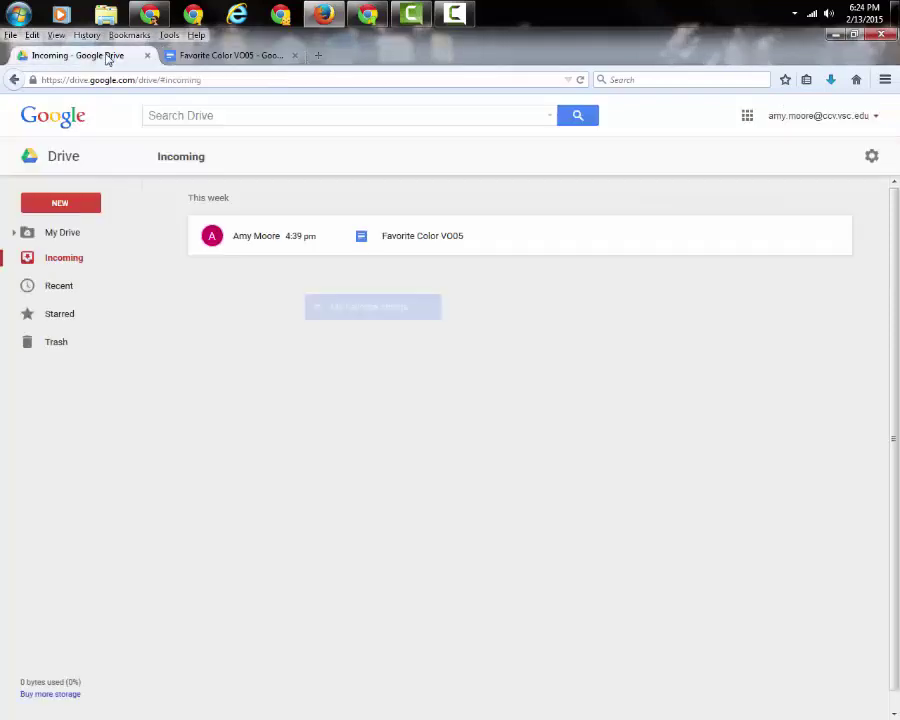
pyautogui.click(62, 235)
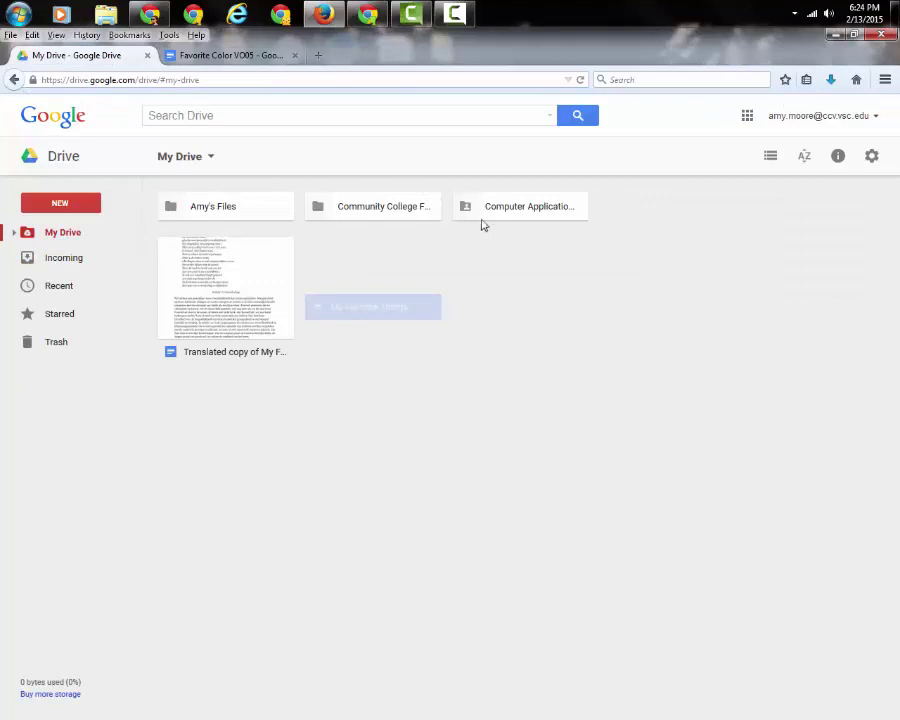
pyautogui.click(498, 207)
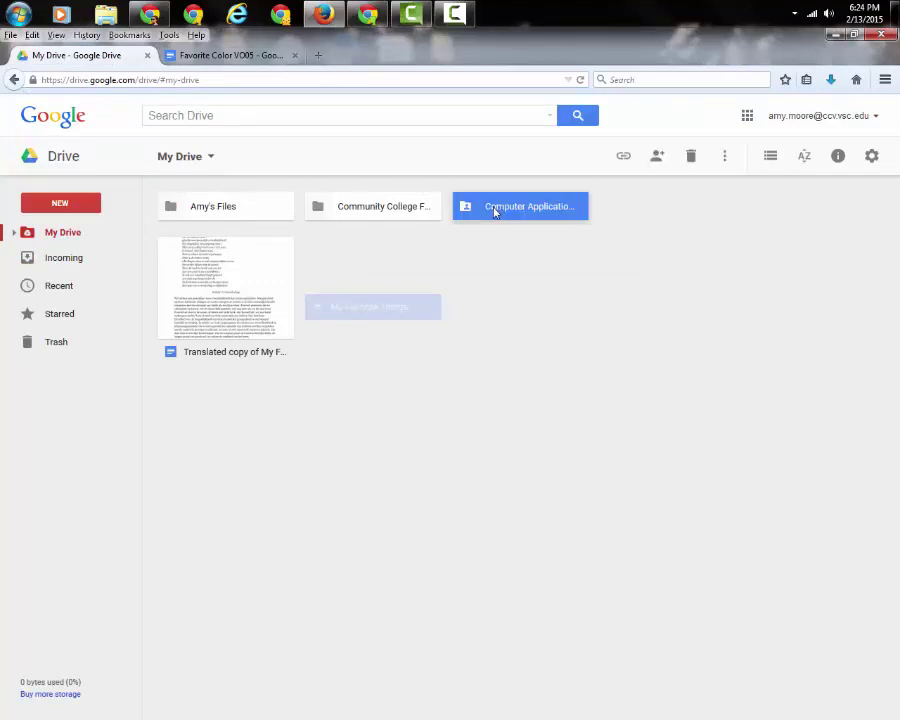
pyautogui.doubleClick(494, 208)
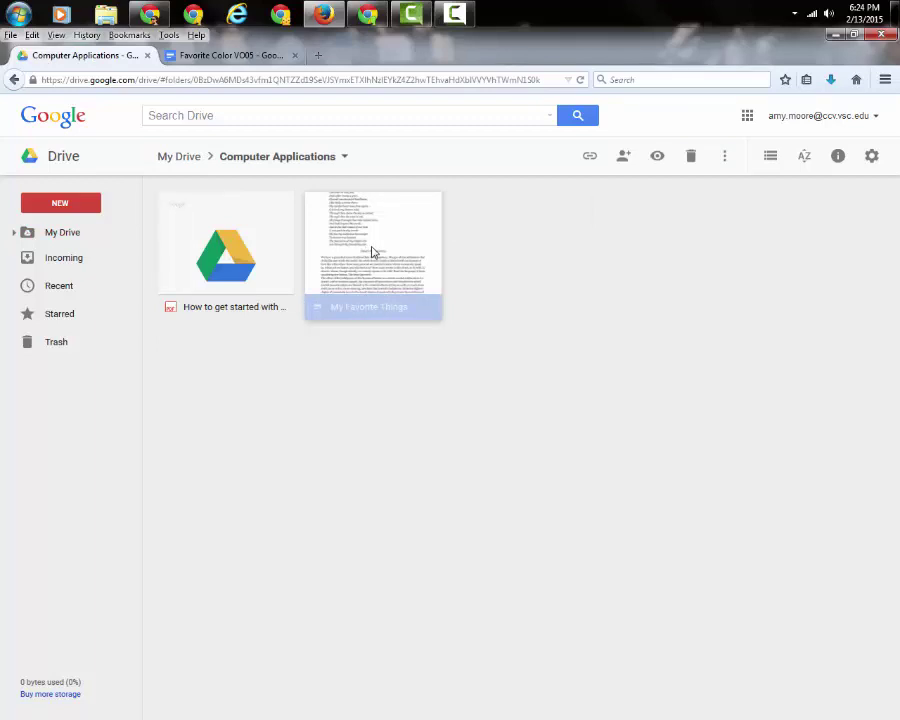
pyautogui.doubleClick(372, 252)
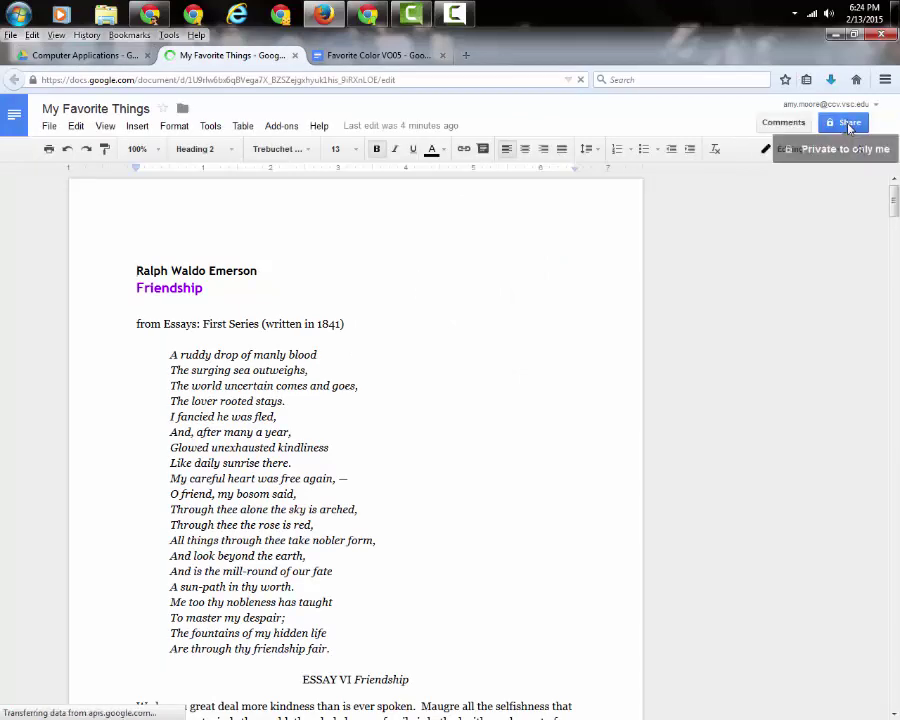
# - Start sharing My Favorite Things, add the collaborator's e-mail address as invitee and view the available access levels
pyautogui.click(846, 125)
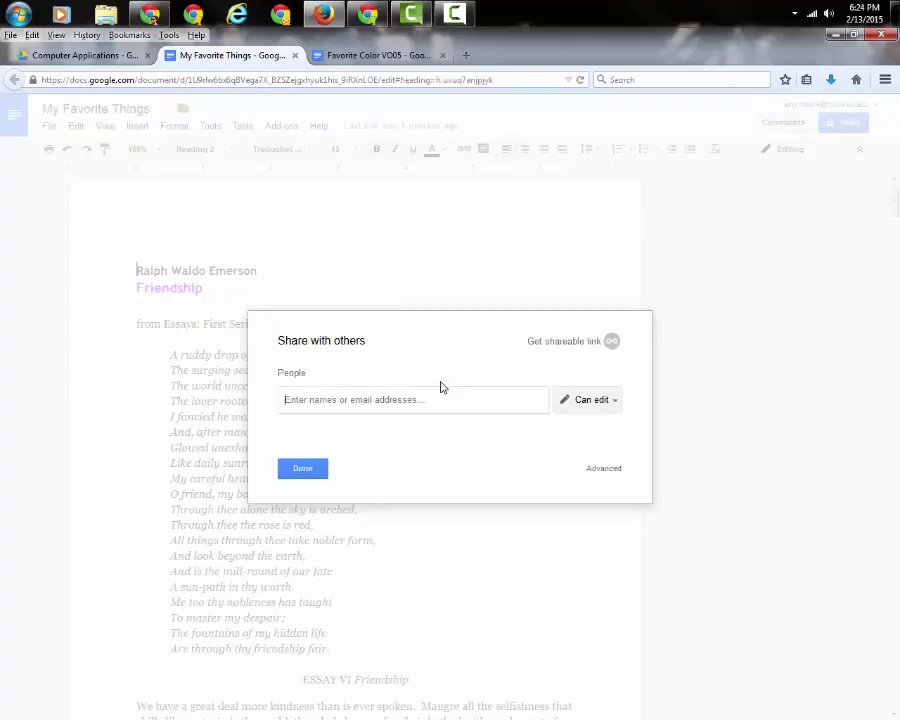
pyautogui.write('amy')
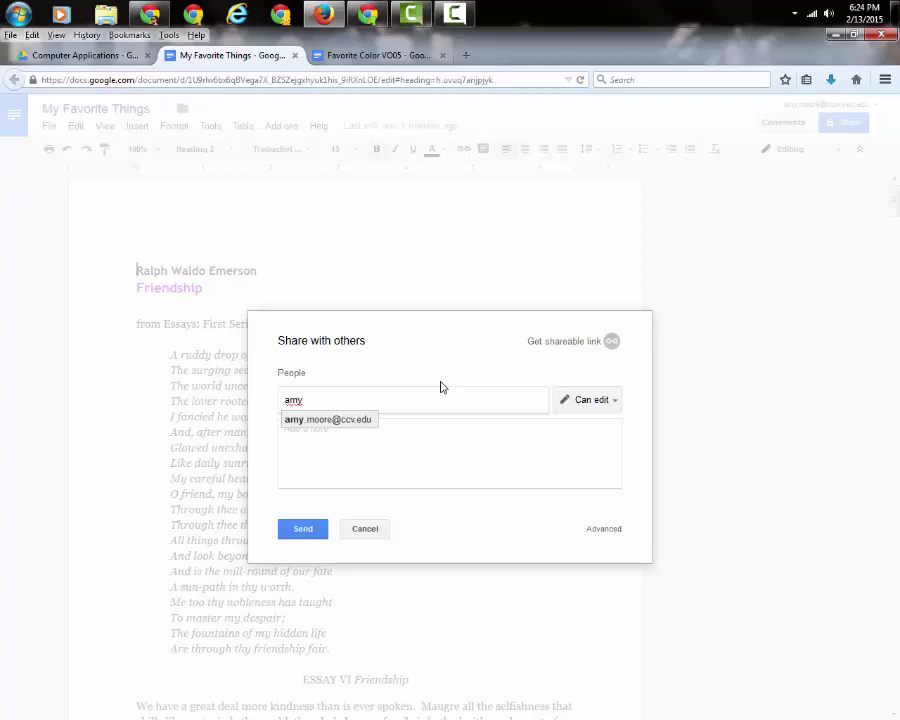
pyautogui.click(345, 421)
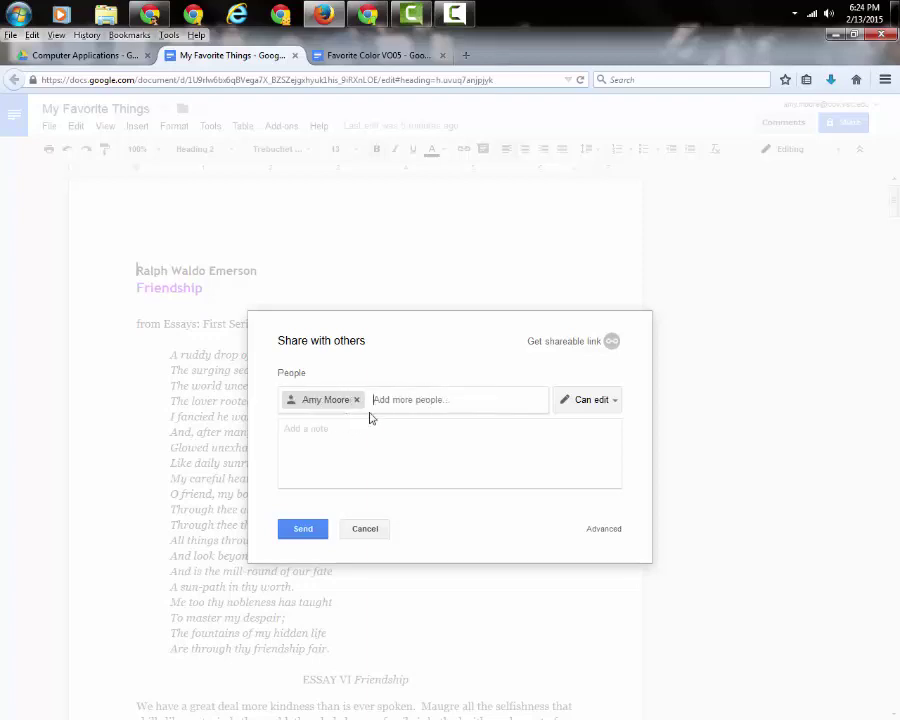
pyautogui.click(583, 402)
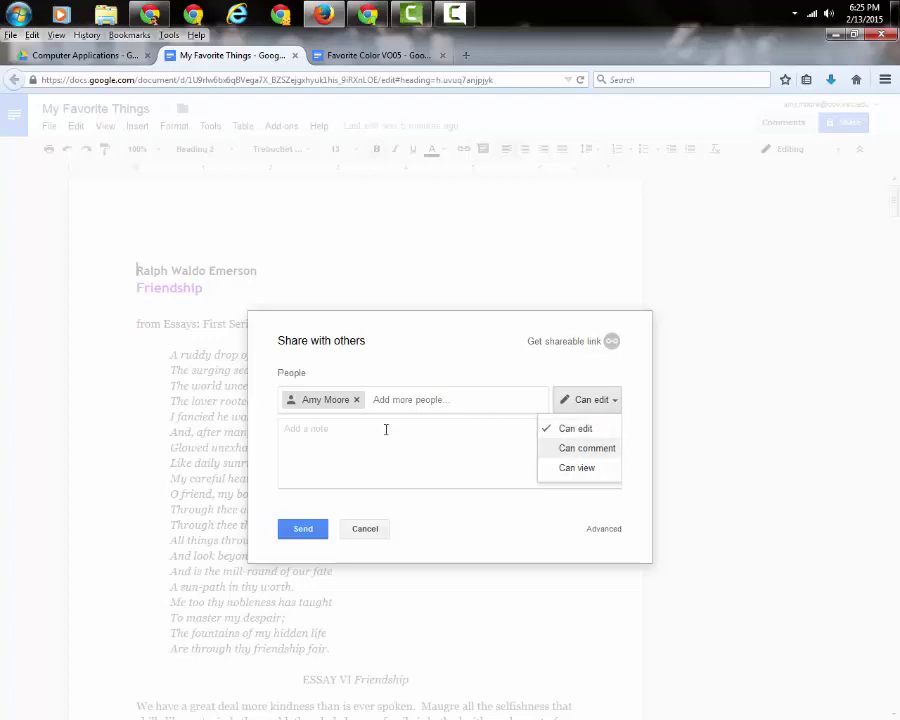
# - In the advanced sharing settings, add the message "This is my homework file." to the invitation
pyautogui.click(603, 528)
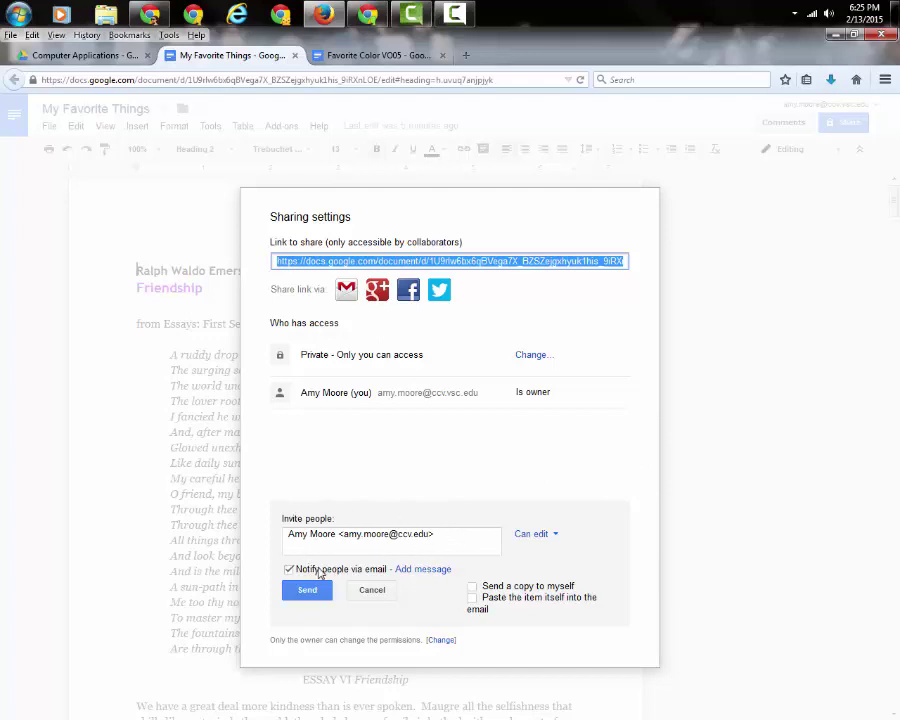
pyautogui.click(434, 569)
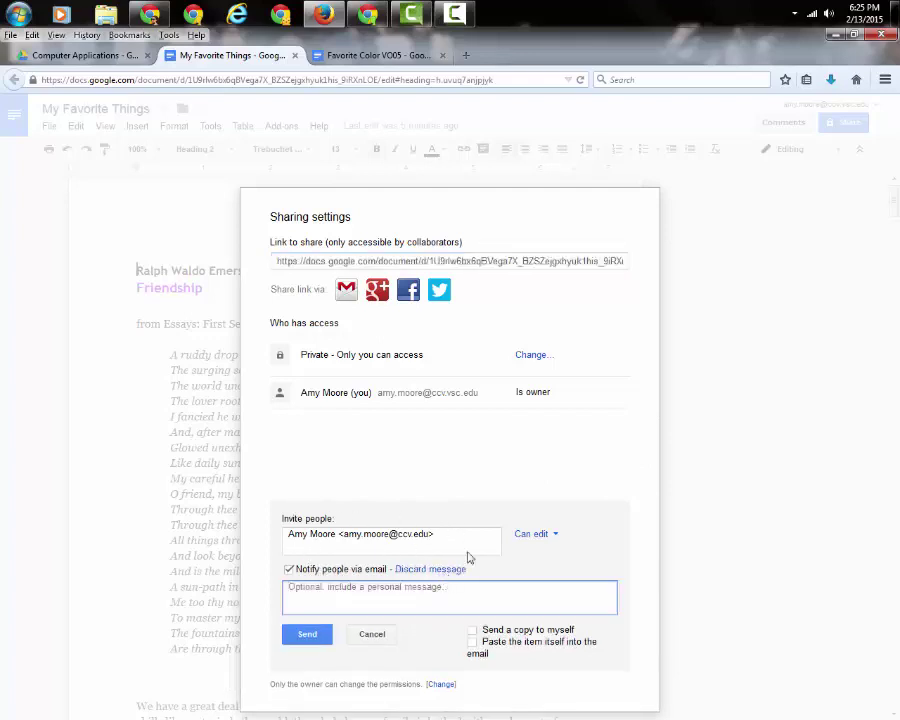
pyautogui.write('This is my homework file.')
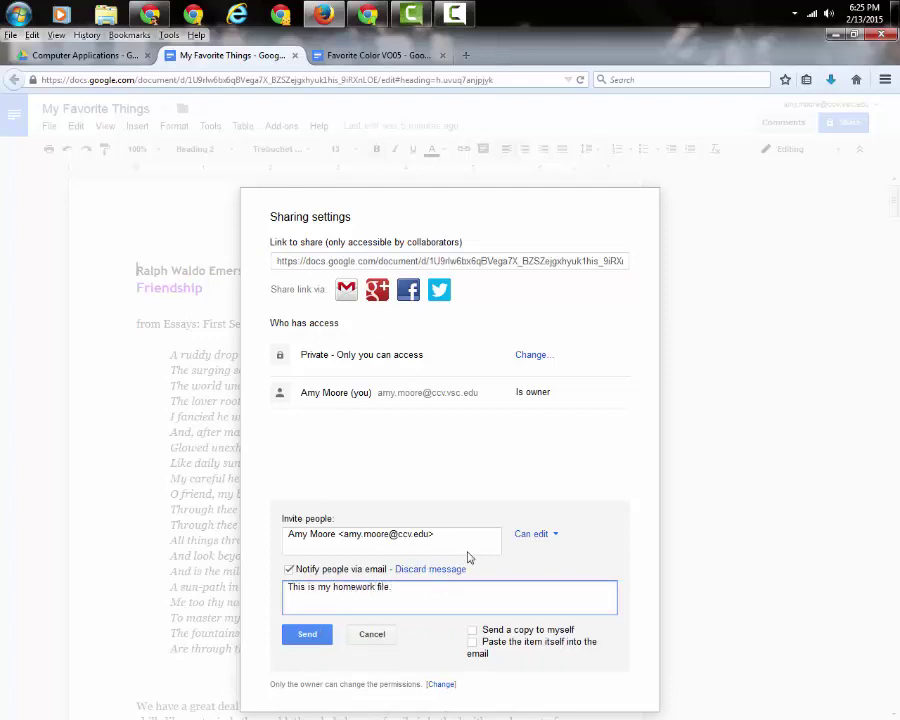
# - Enable sending a copy to yourself and send the sharing invitation
pyautogui.click(473, 631)
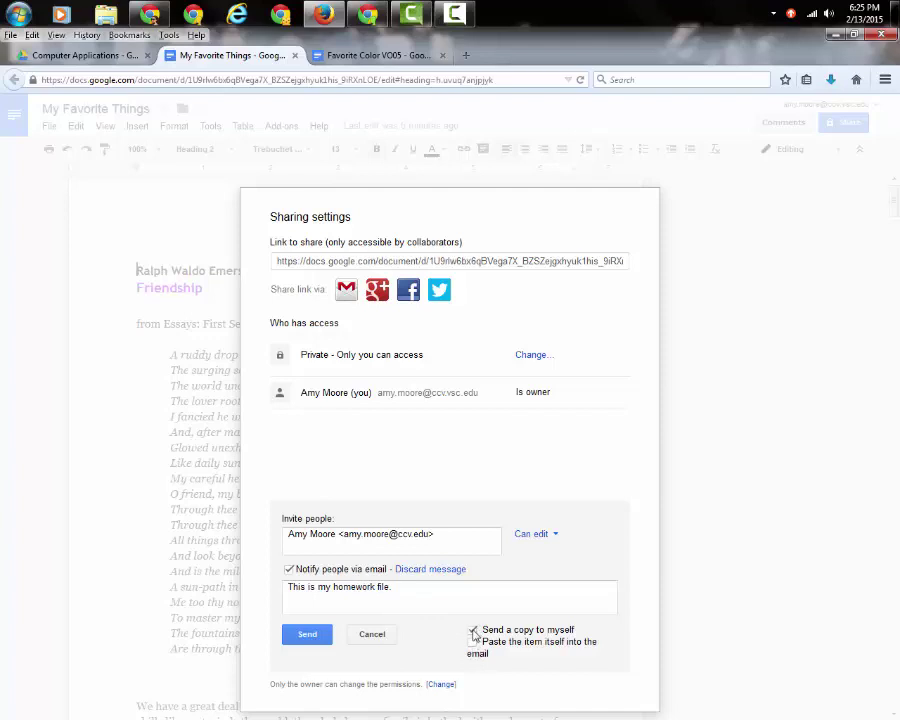
pyautogui.click(474, 631)
pyautogui.click(463, 261)
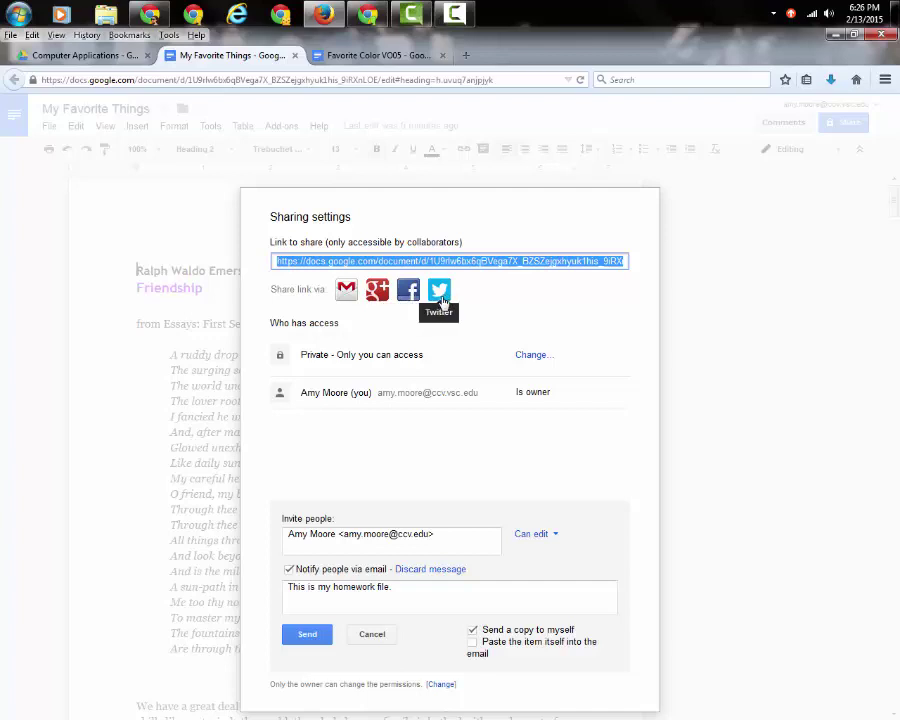
pyautogui.click(309, 637)
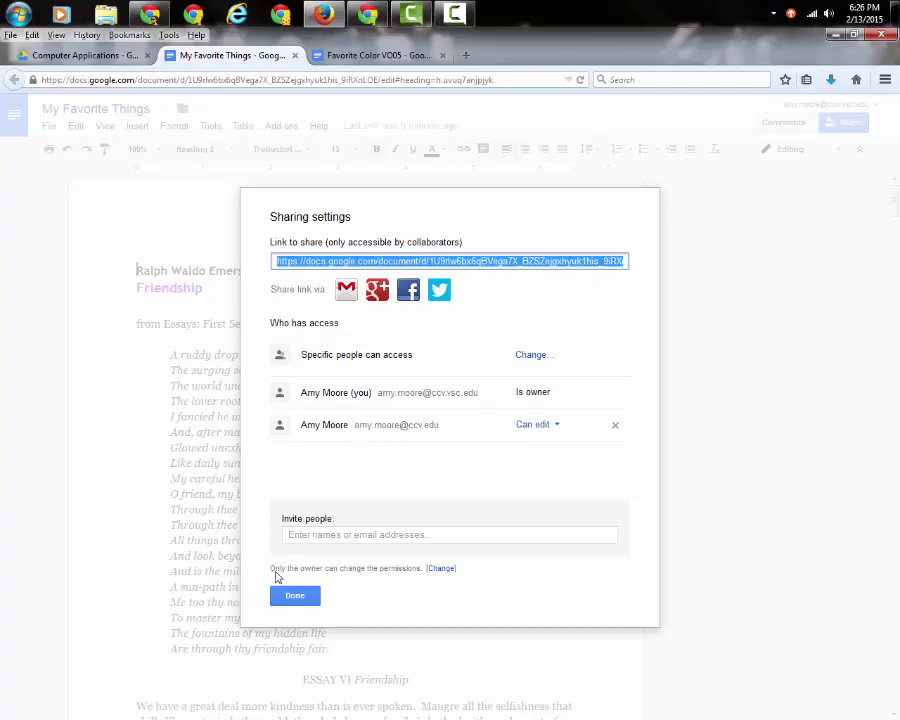
# - View the invited collaborator's access level options, remove that person's access and save the changes
pyautogui.click(558, 428)
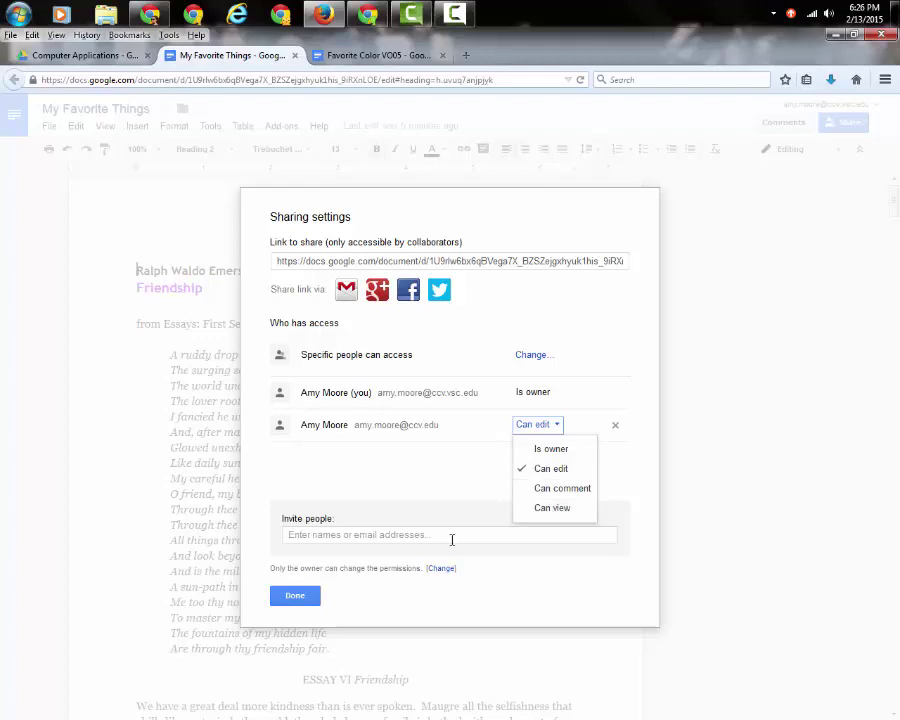
pyautogui.click(427, 482)
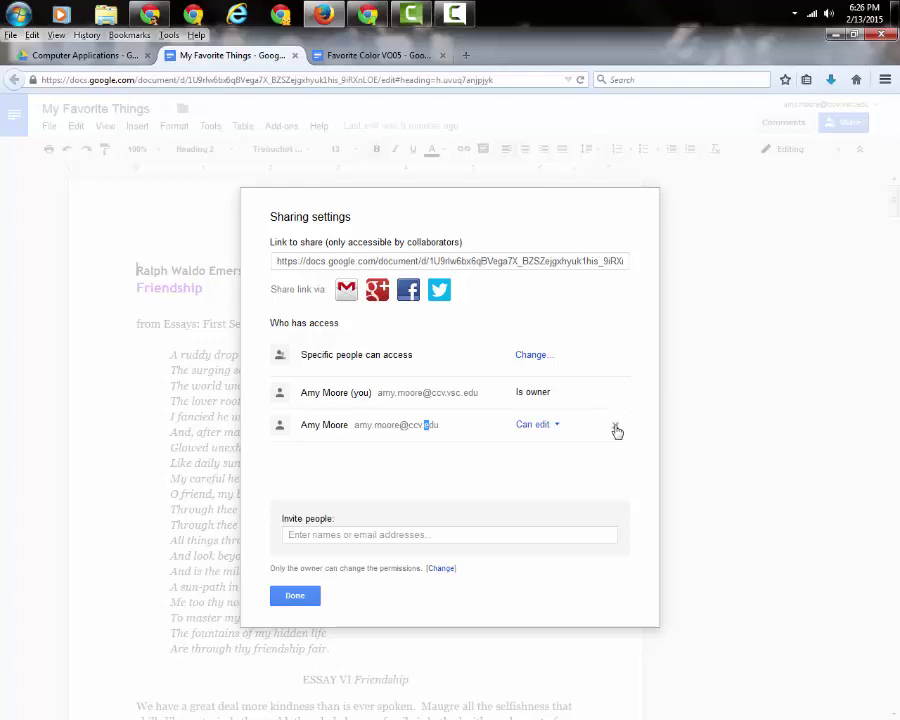
pyautogui.click(615, 428)
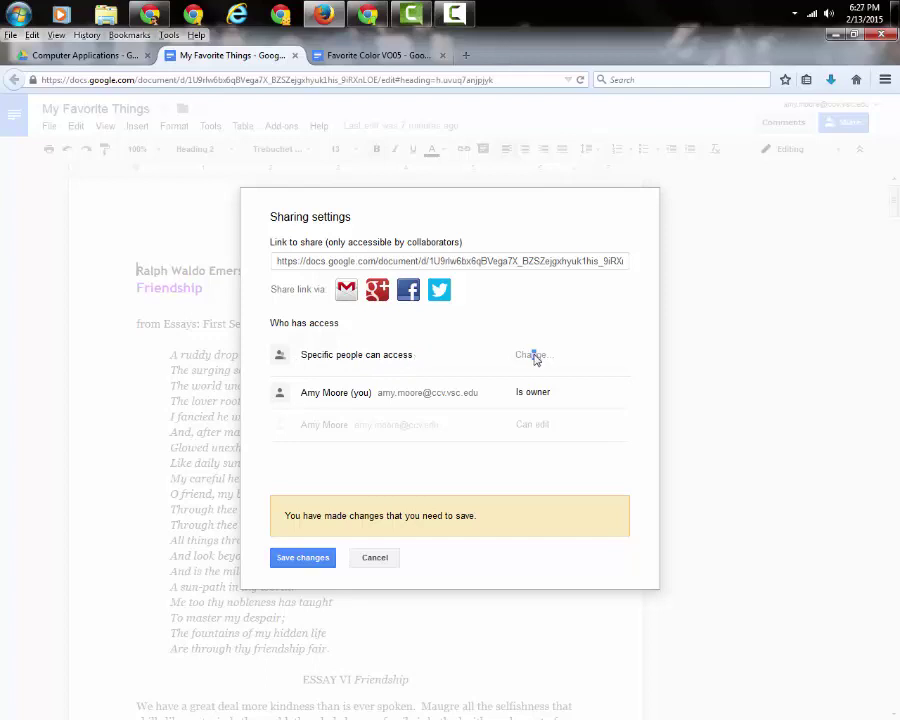
pyautogui.click(300, 557)
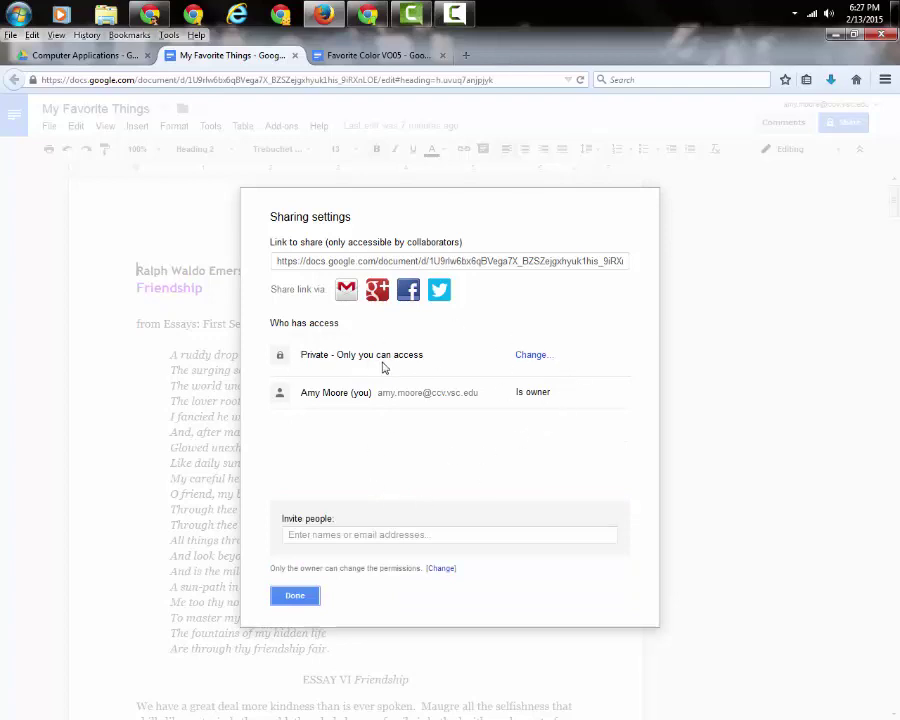
# - Review the document's link sharing options and close the sharing settings
pyautogui.click(531, 356)
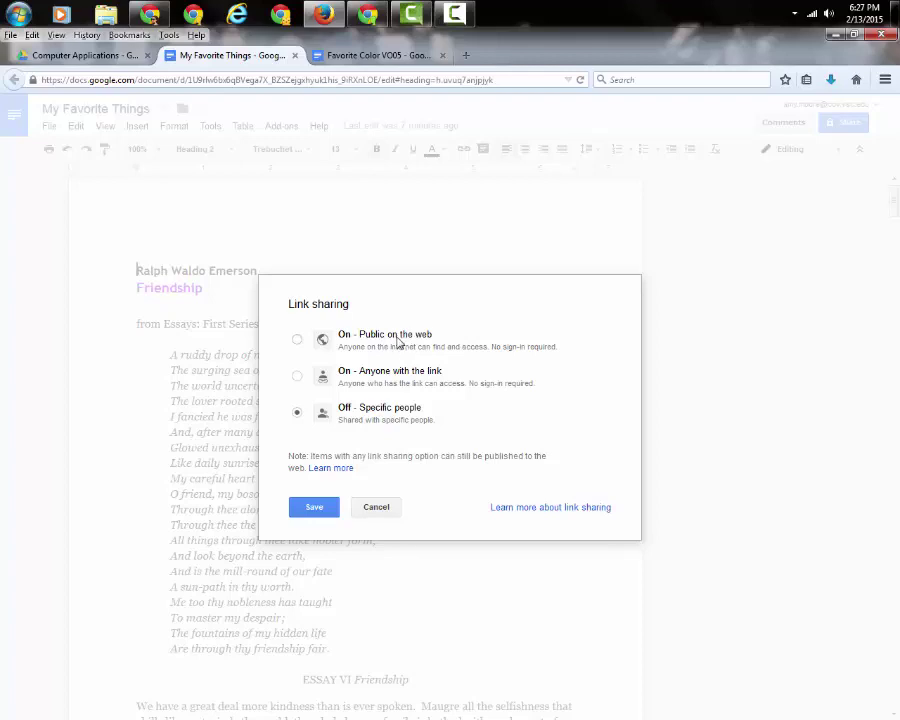
pyautogui.click(316, 519)
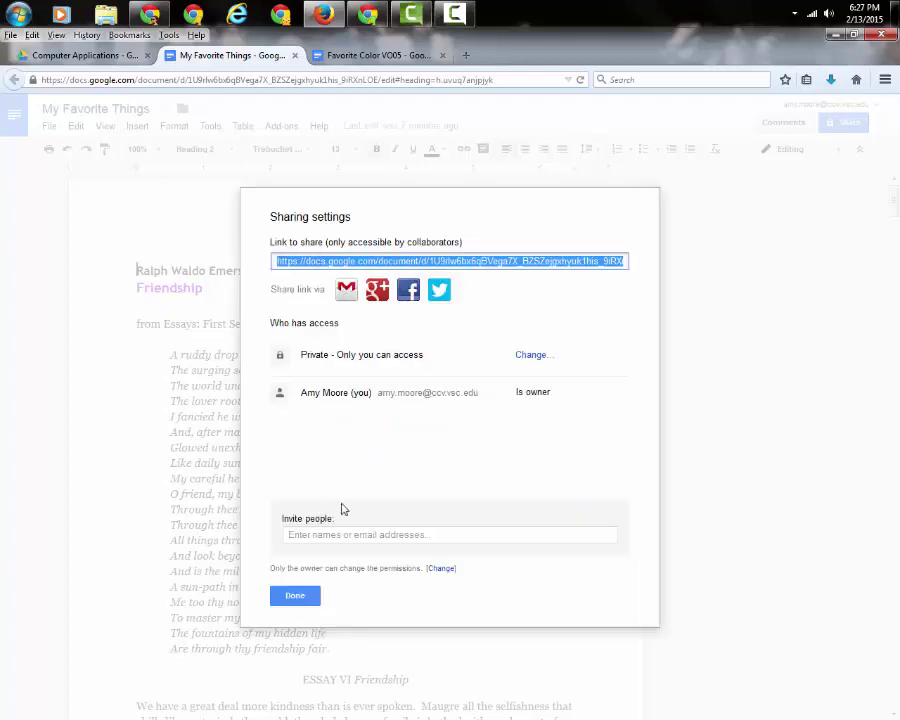
pyautogui.click(295, 600)
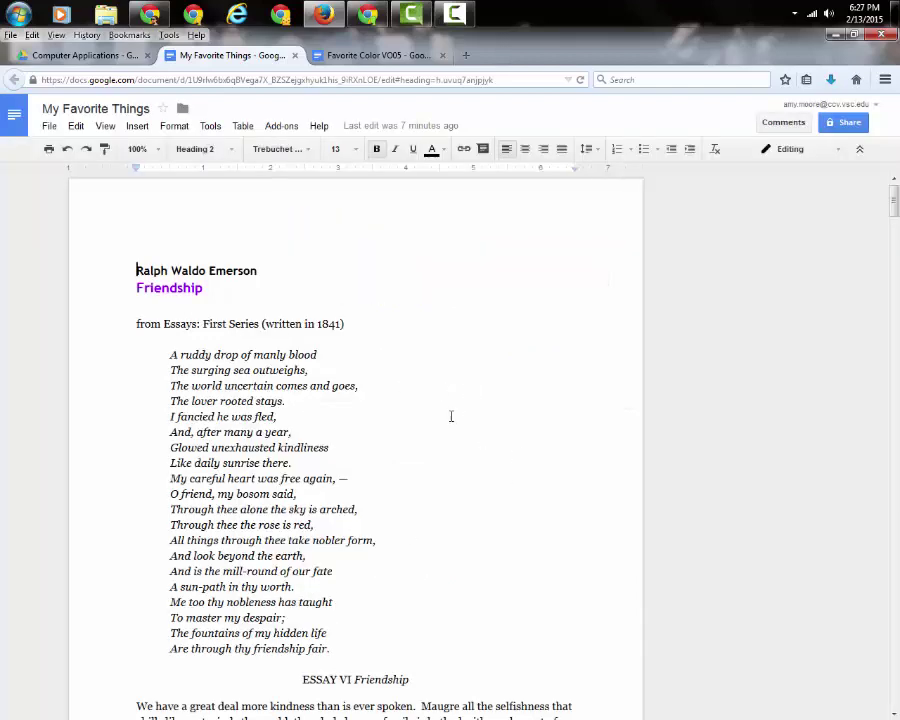
# - View the revision history of My Favorite Things and close it
pyautogui.click(448, 402)
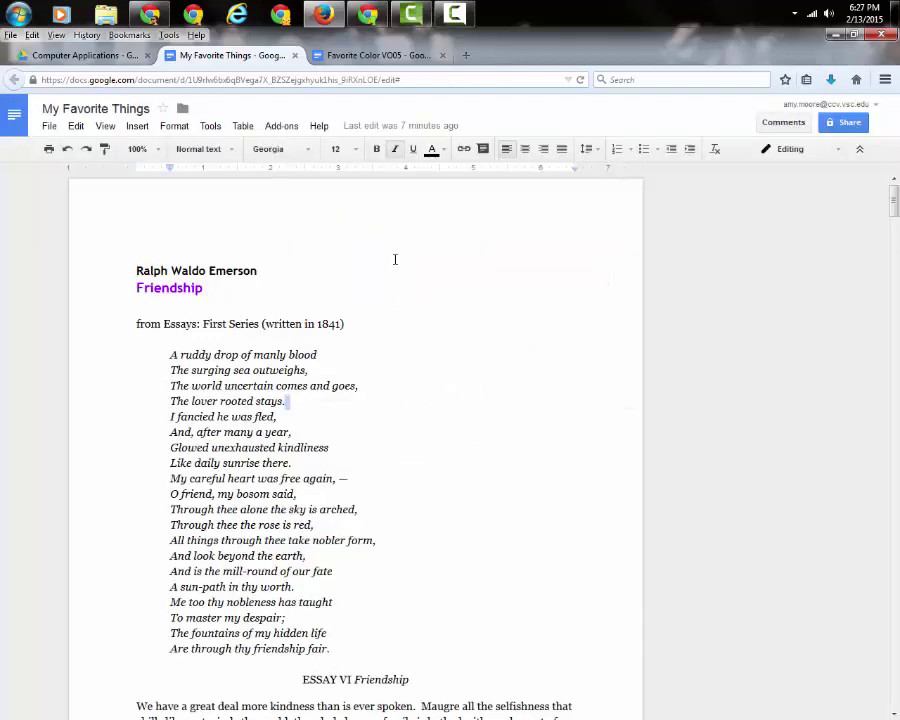
pyautogui.click(418, 128)
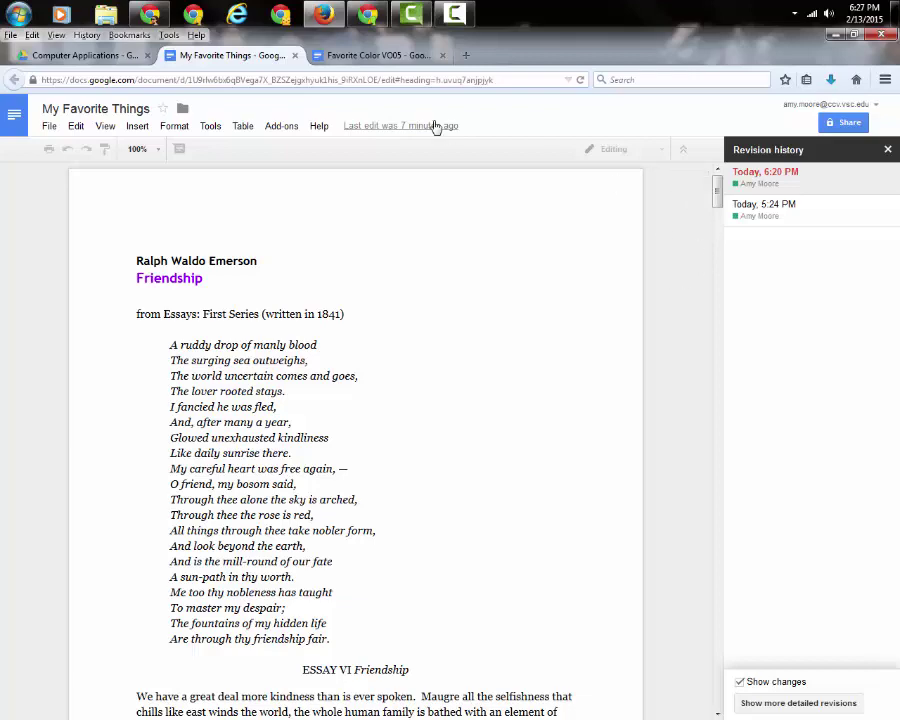
pyautogui.click(888, 150)
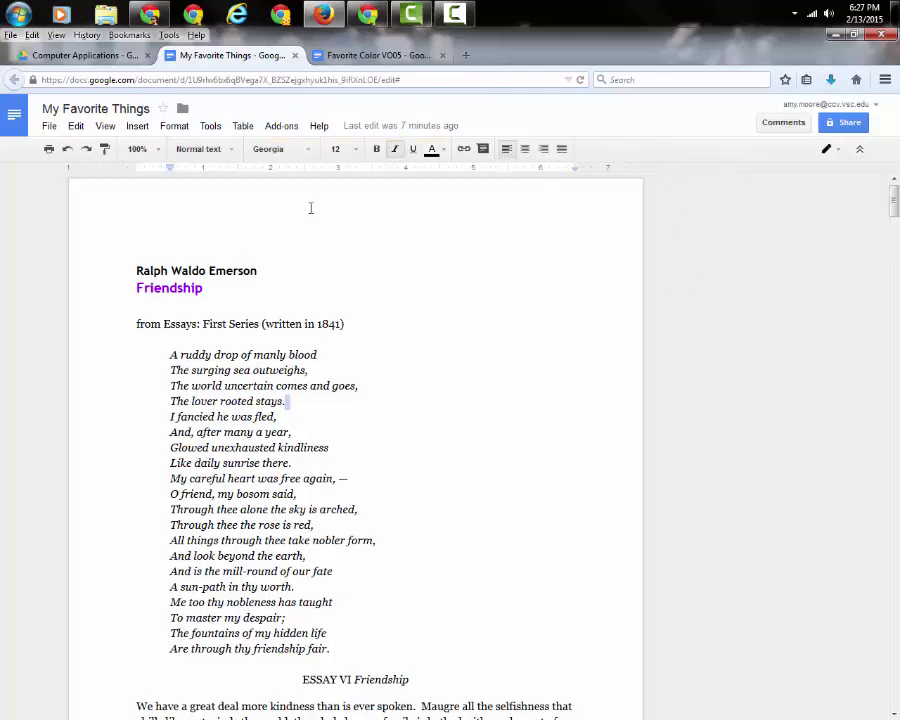
# - Close both open documents and select the Computer Applications folder in My Drive
pyautogui.click(294, 55)
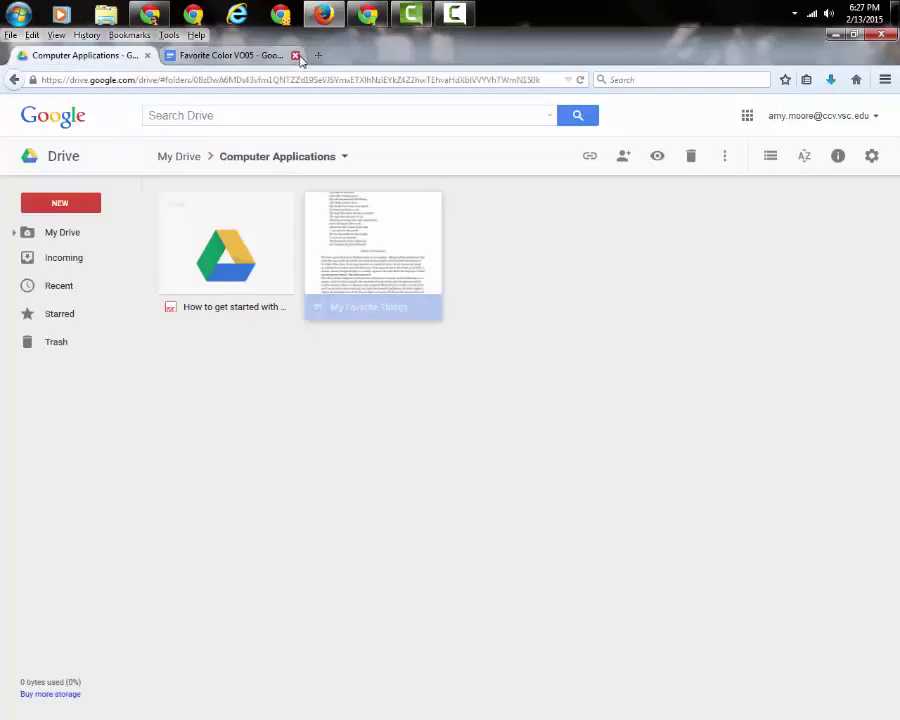
pyautogui.click(294, 55)
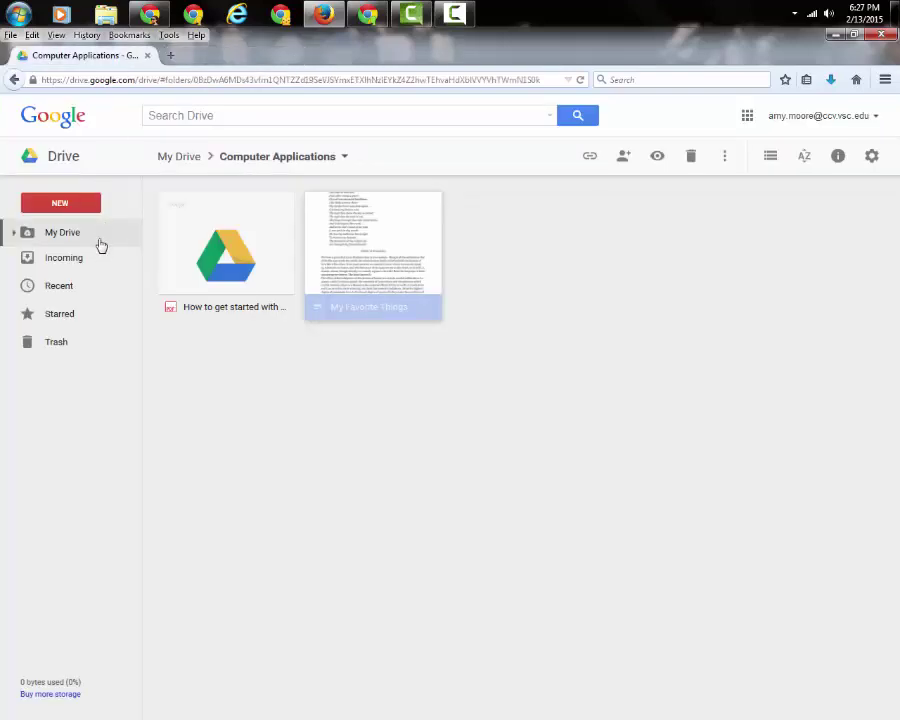
pyautogui.click(20, 236)
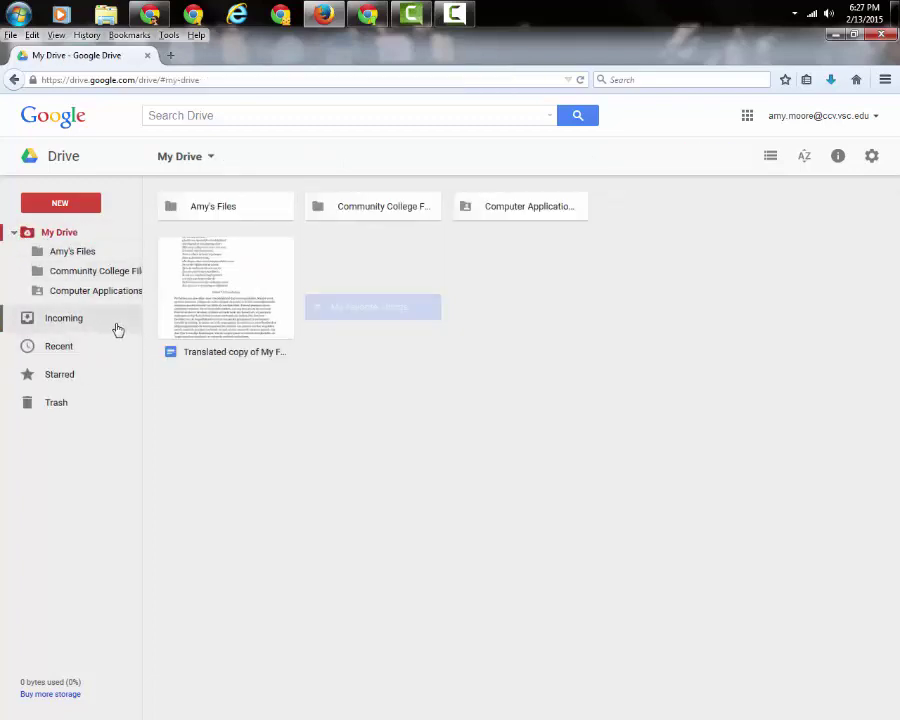
pyautogui.click(510, 210)
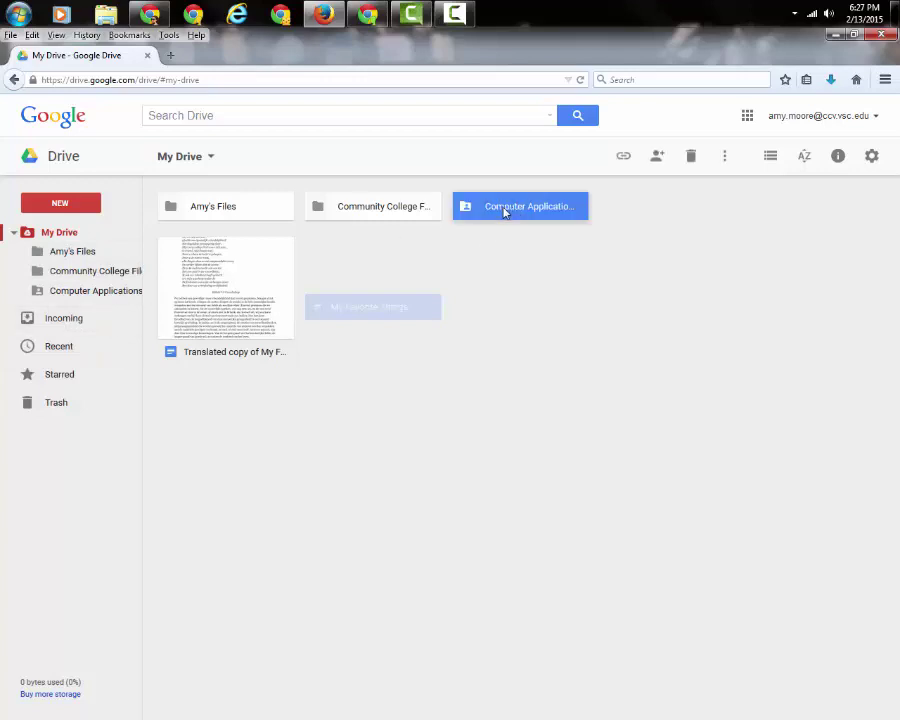
# - Open My Favorite Things from the Computer Applications folder and restore its revision from Today, 5:24 PM
pyautogui.doubleClick(505, 212)
pyautogui.doubleClick(392, 240)
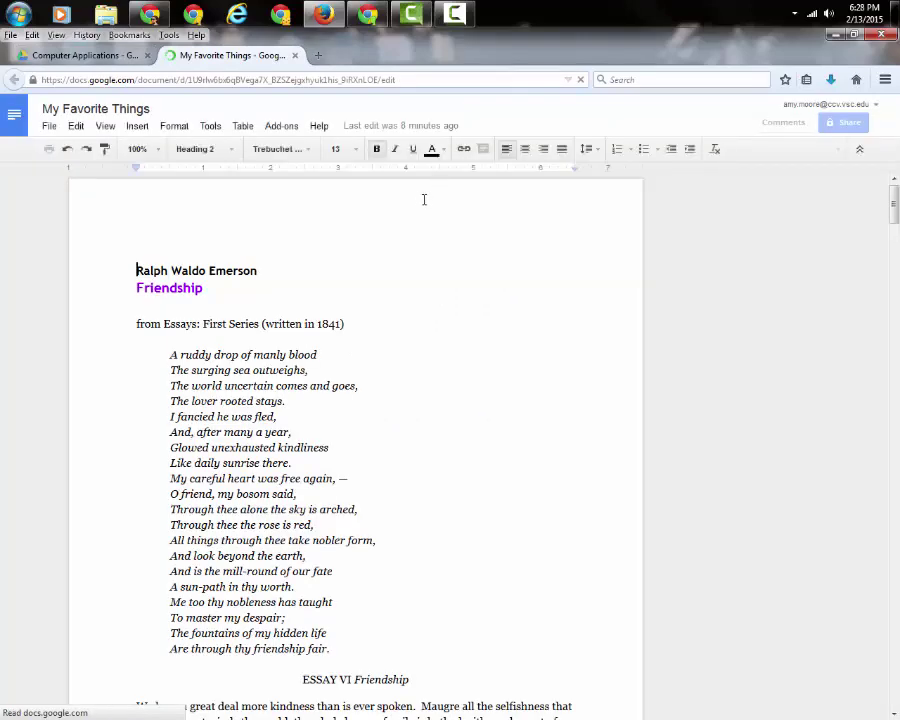
pyautogui.click(404, 131)
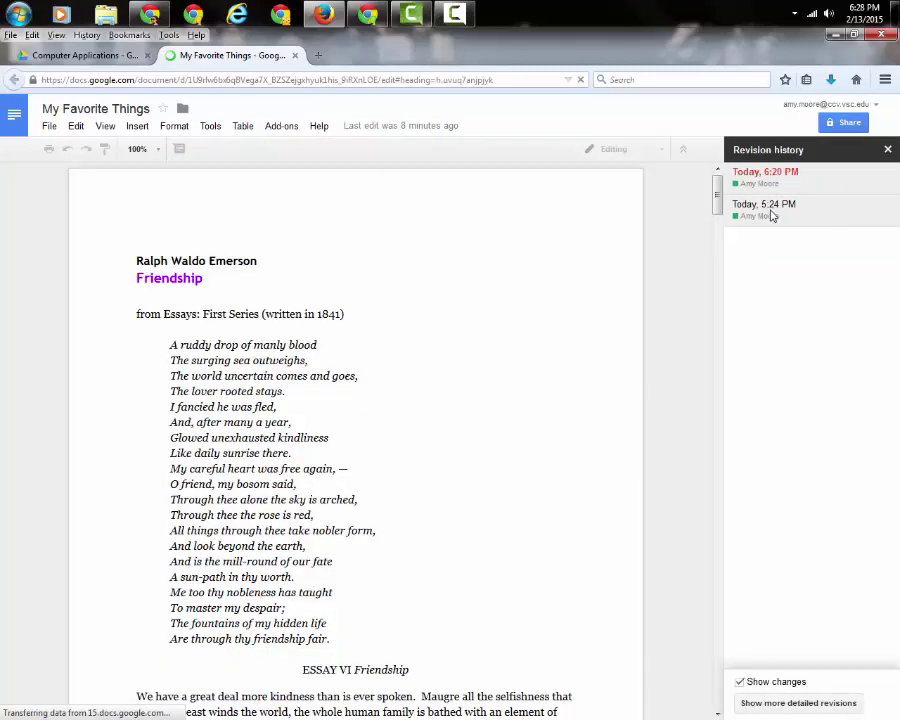
pyautogui.click(772, 213)
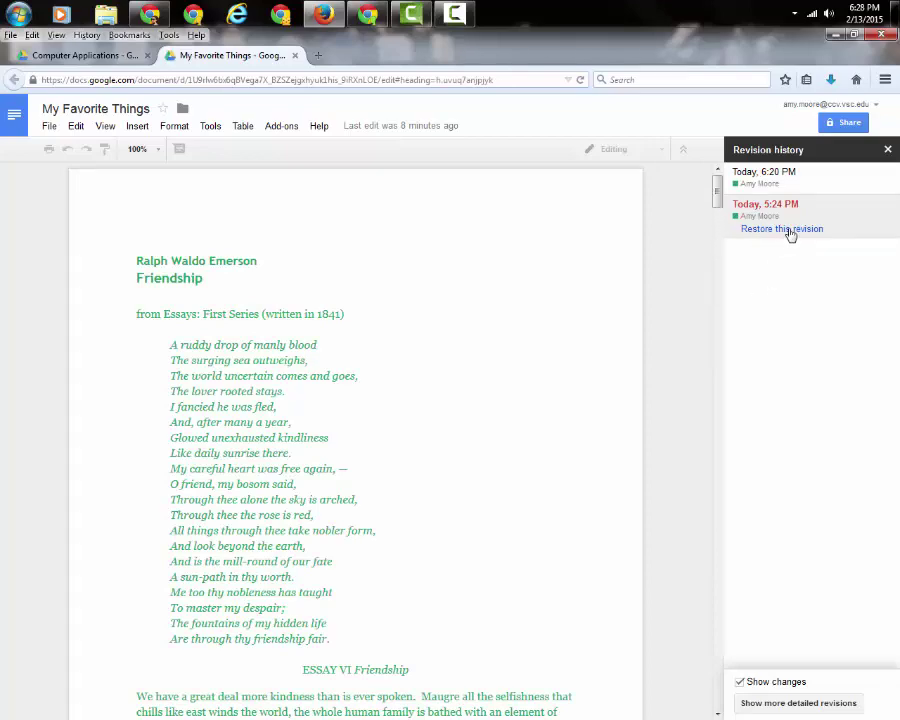
pyautogui.click(782, 229)
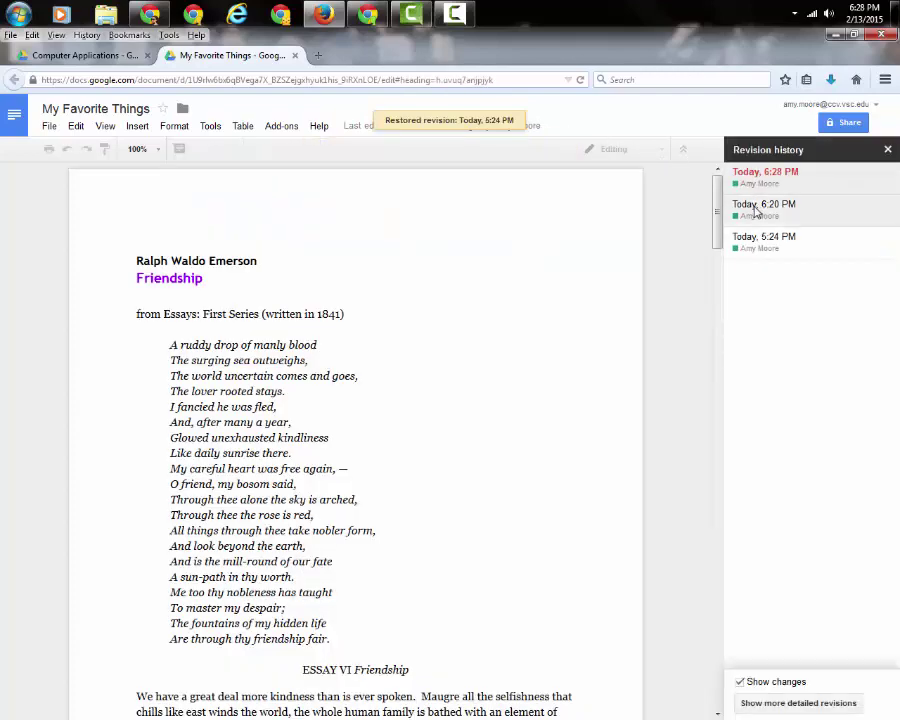
# - View the Today, 6:20 PM revision, then close the revision history and return to the Computer Applications folder in Drive
pyautogui.click(748, 205)
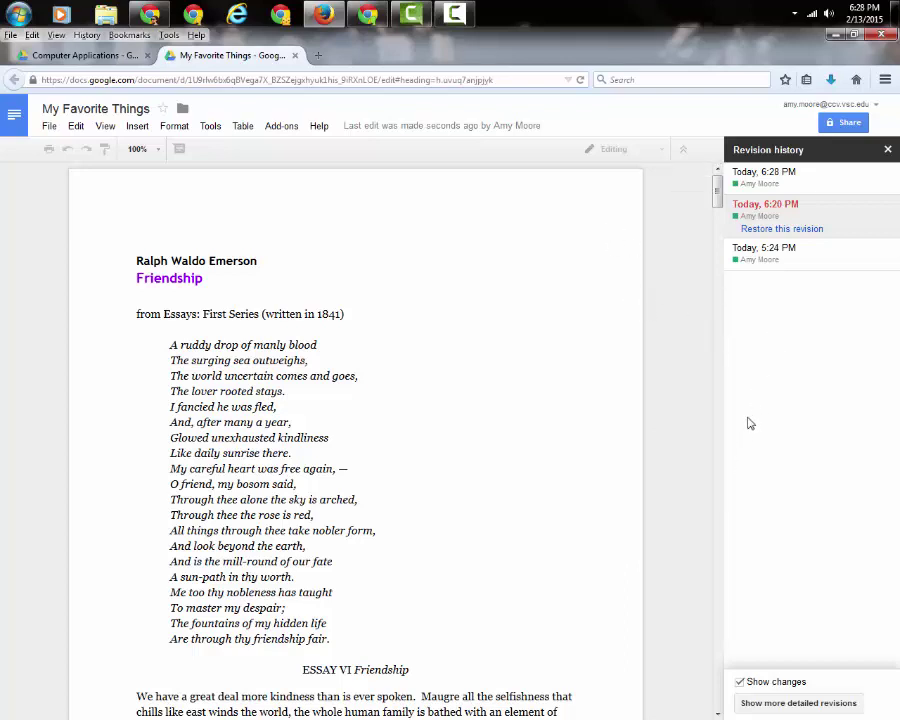
pyautogui.click(886, 151)
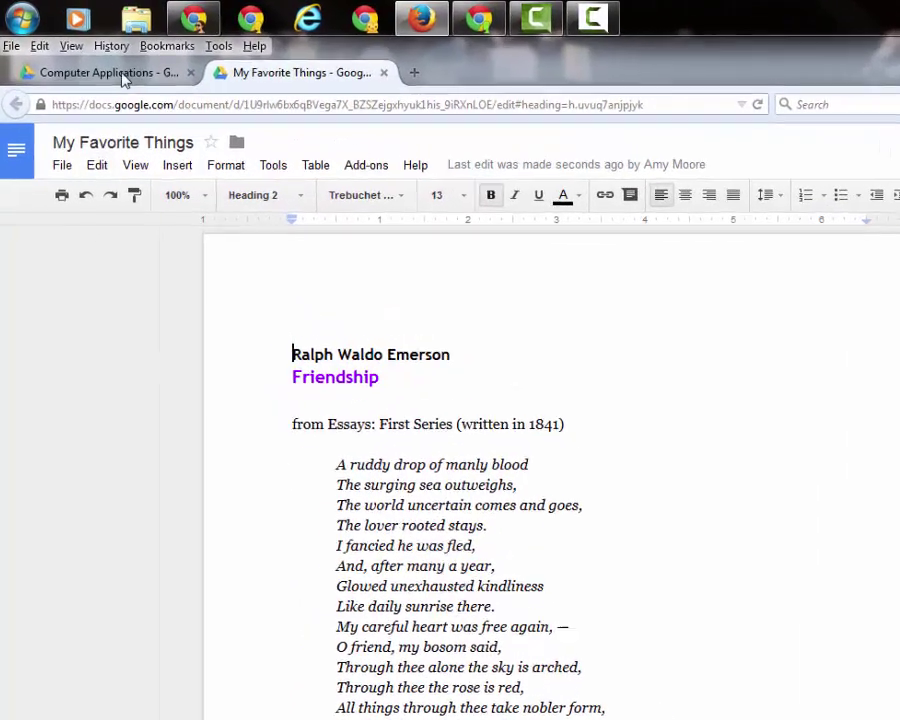
pyautogui.click(91, 60)
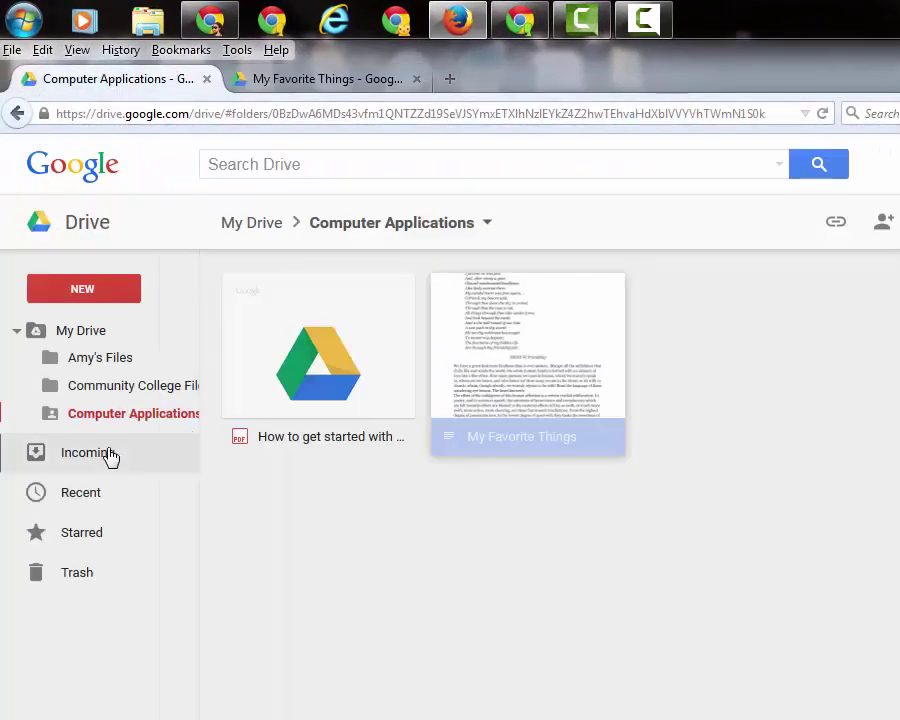